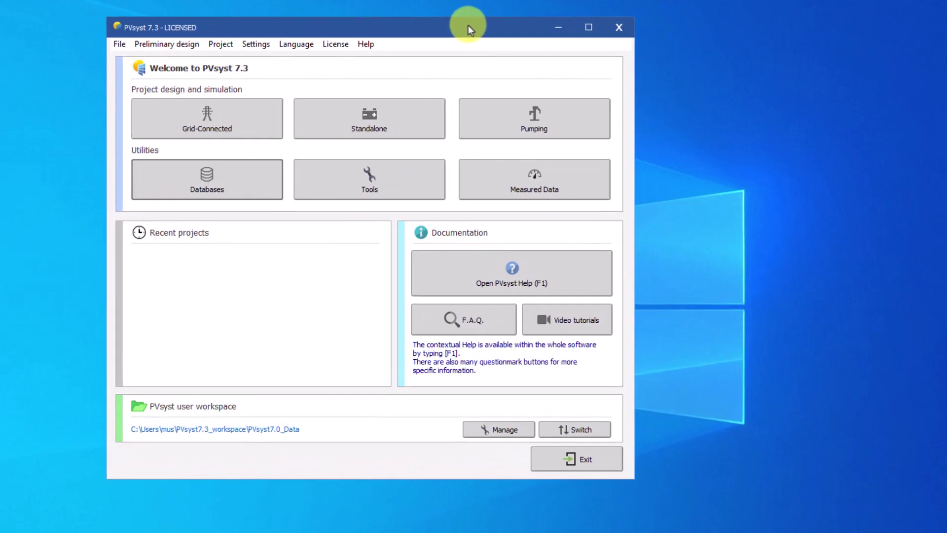
- Load the _DEMO_RESIDENTIAL.PRJ Geneva project from the saved grid-connected projects list
{"action": "left_click", "coordinate": [260, 121]}
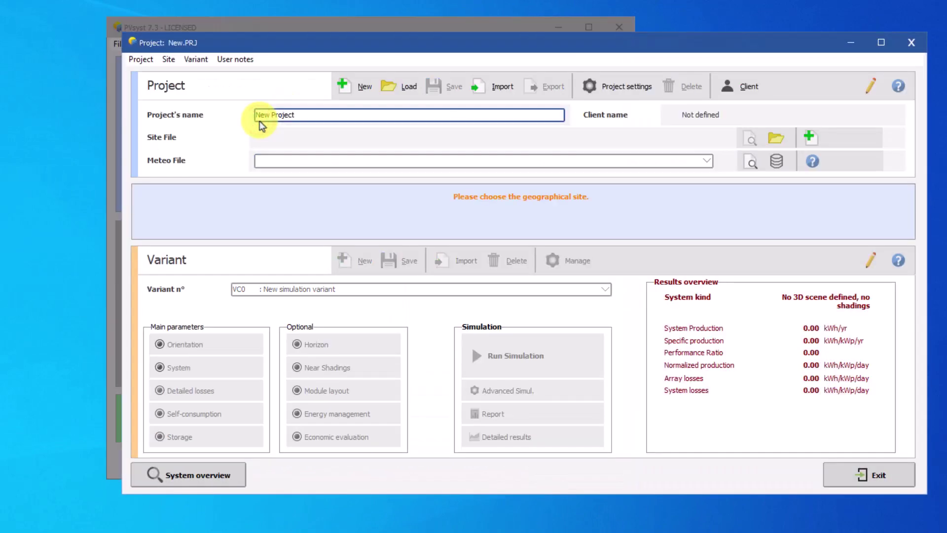
{"action": "left_click", "coordinate": [414, 86]}
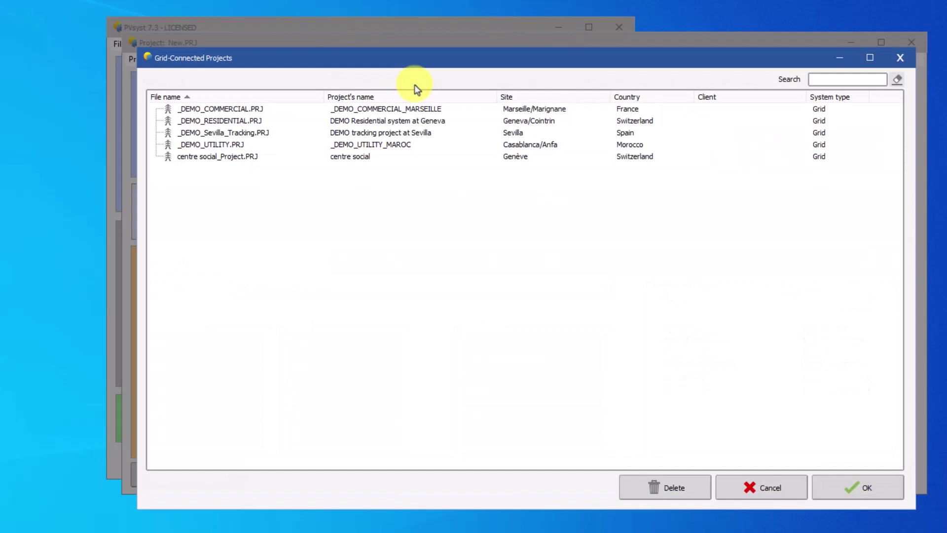
{"action": "left_click", "coordinate": [330, 121]}
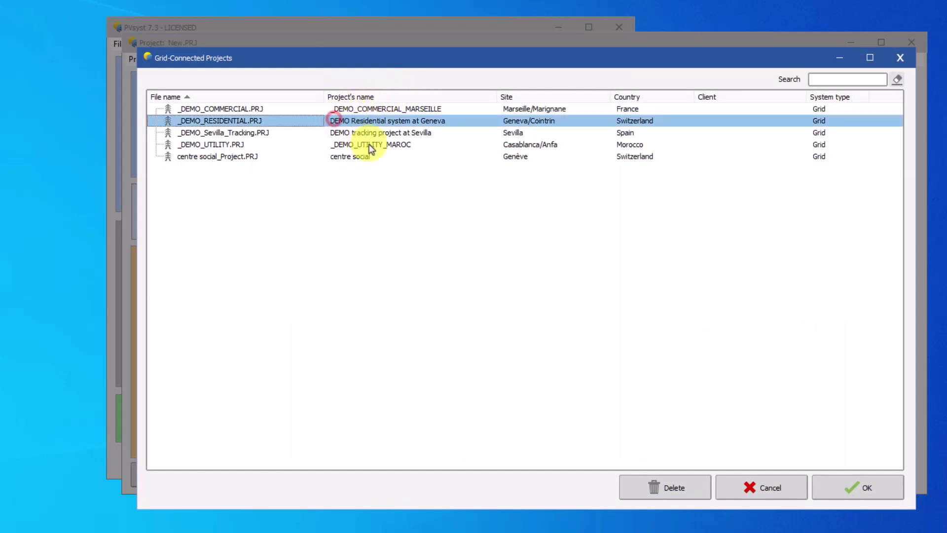
{"action": "left_click", "coordinate": [863, 490]}
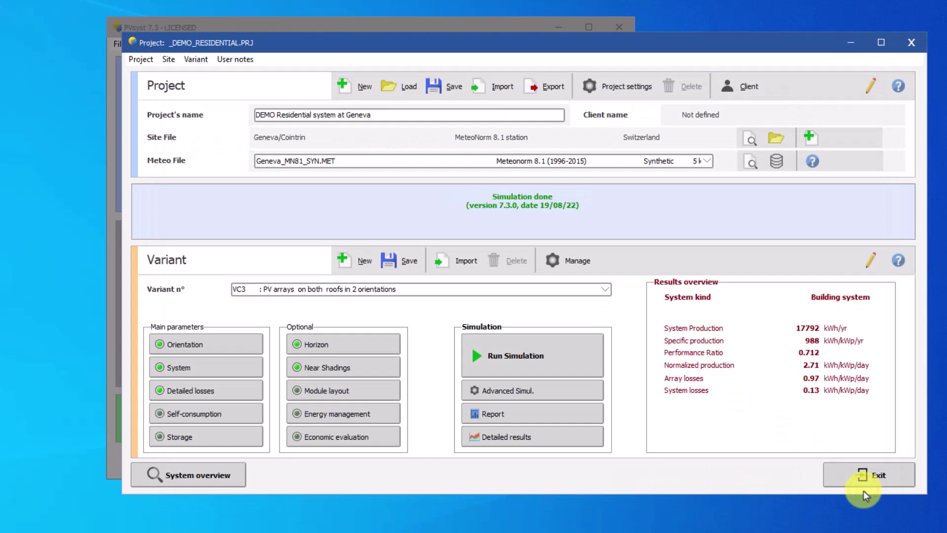
{"action": "left_click", "coordinate": [606, 290]}
- Switch to variant VC2 Detailed losses and open its advanced simulation options
{"action": "left_click", "coordinate": [594, 319]}
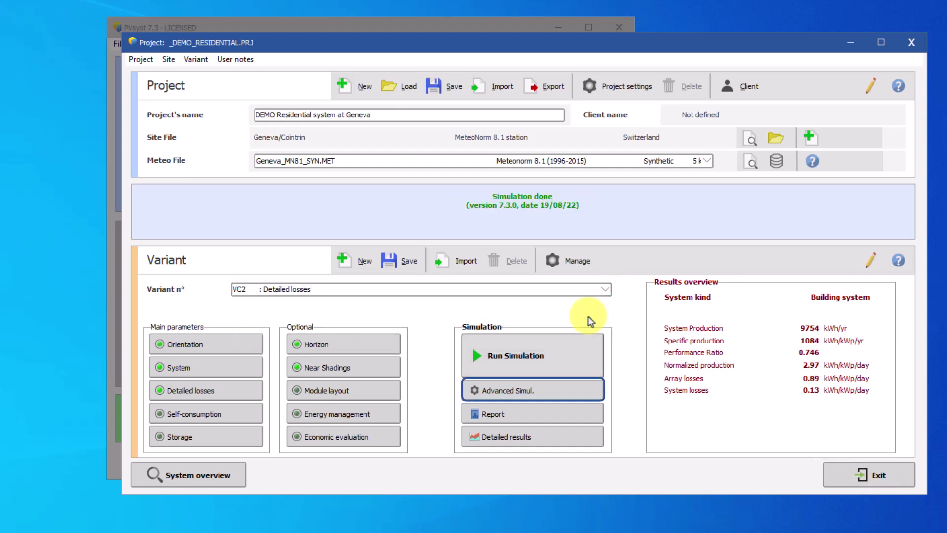
{"action": "left_click", "coordinate": [562, 389]}
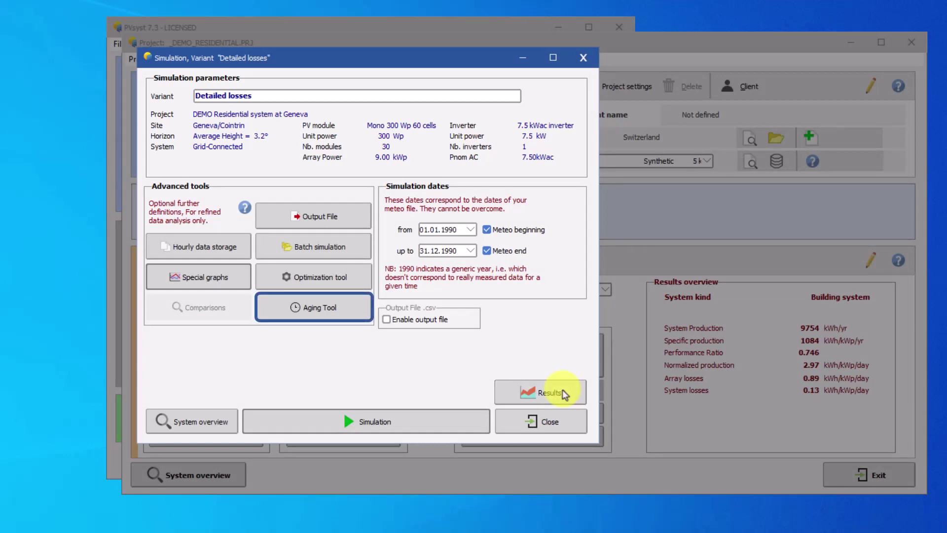
{"action": "left_click", "coordinate": [348, 303]}
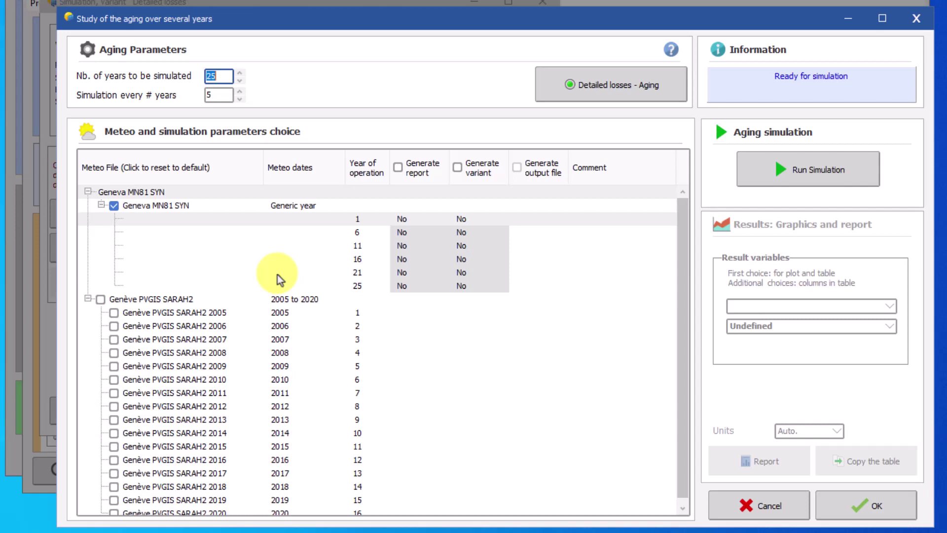
- Keep Geneva MN81 SYN selected and set the study to 30 years, simulated every 6 years
{"action": "left_click", "coordinate": [114, 206]}
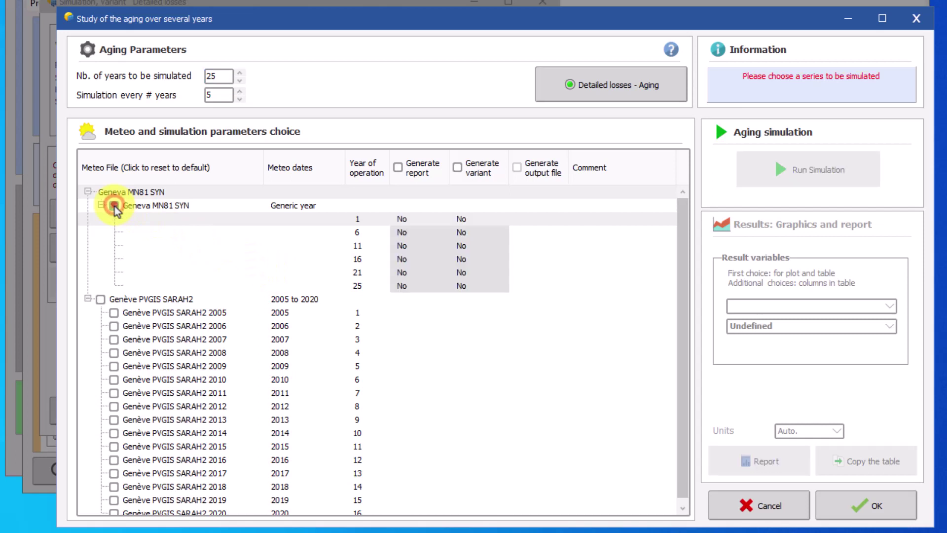
{"action": "left_click", "coordinate": [114, 205]}
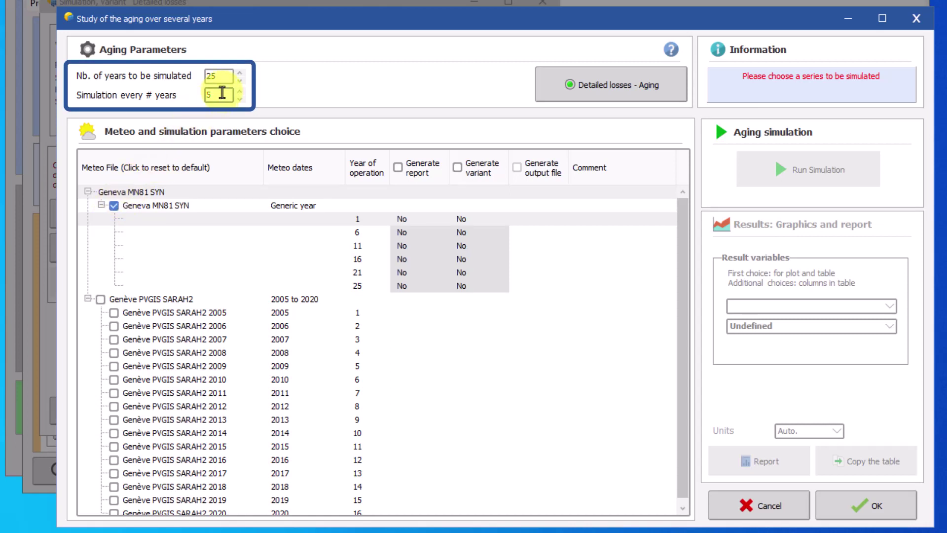
{"action": "scroll", "coordinate": [222, 93], "scroll_direction": "up", "scroll_amount": 1}
{"action": "scroll", "coordinate": [216, 77], "scroll_direction": "up", "scroll_amount": 5}
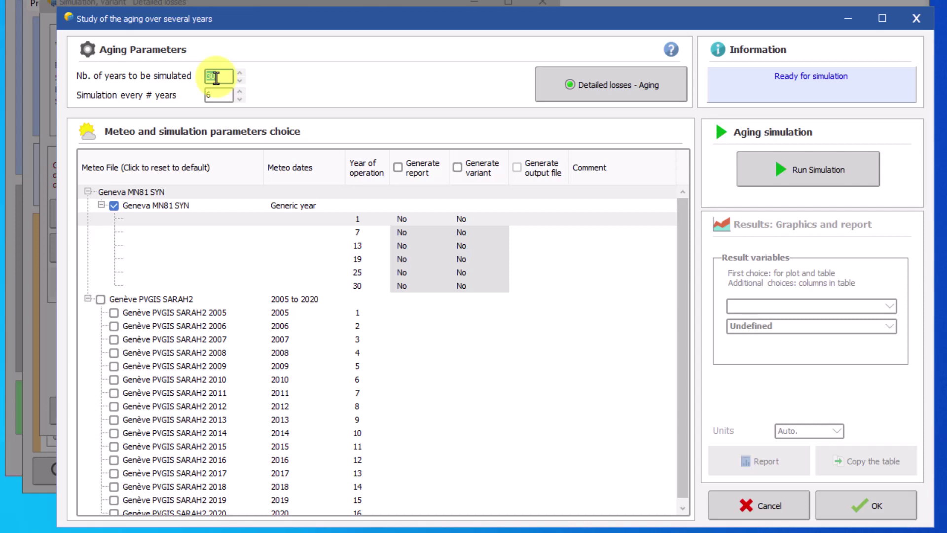
- Enable reports for all years, then turn off the reports for years 7, 13 and 25
{"action": "left_click", "coordinate": [399, 168]}
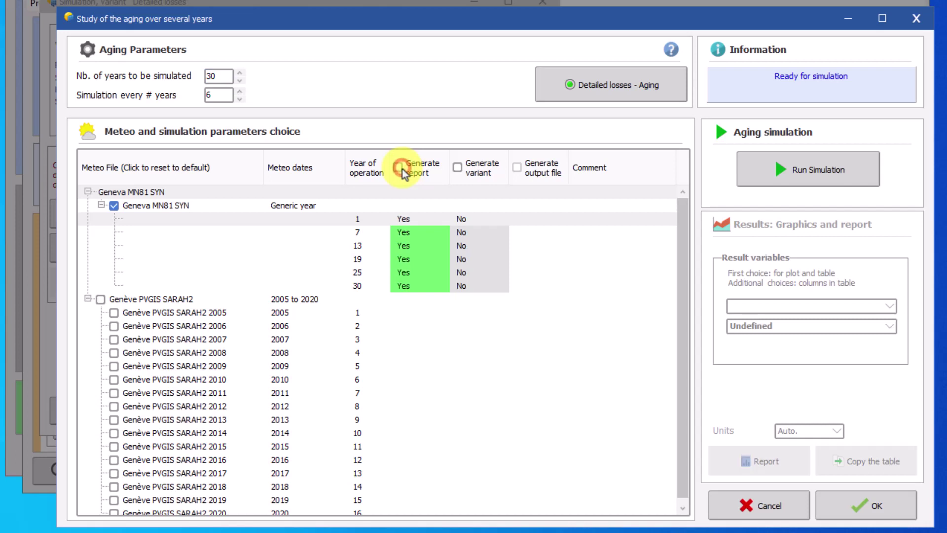
{"action": "left_click", "coordinate": [415, 233]}
{"action": "left_click", "coordinate": [410, 245]}
{"action": "left_click", "coordinate": [409, 259]}
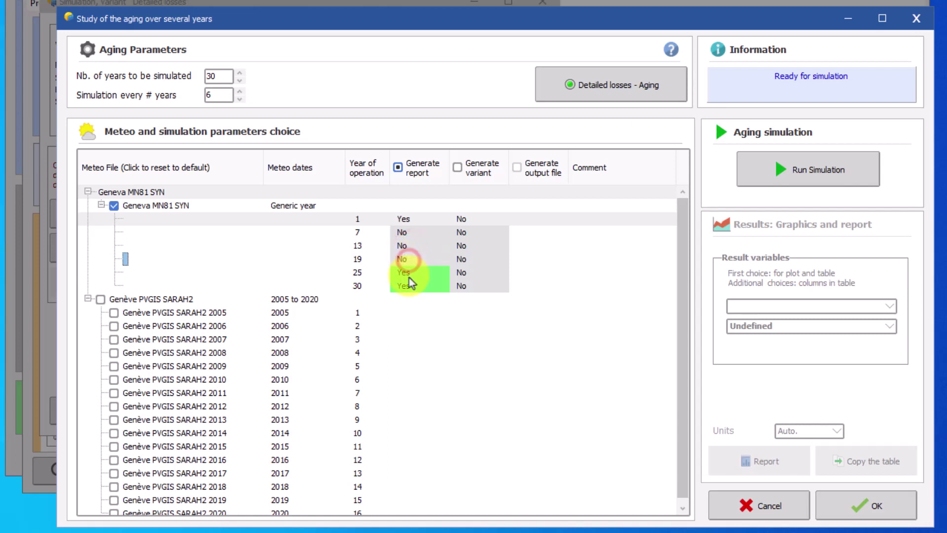
{"action": "left_click", "coordinate": [408, 273]}
{"action": "left_click", "coordinate": [408, 259]}
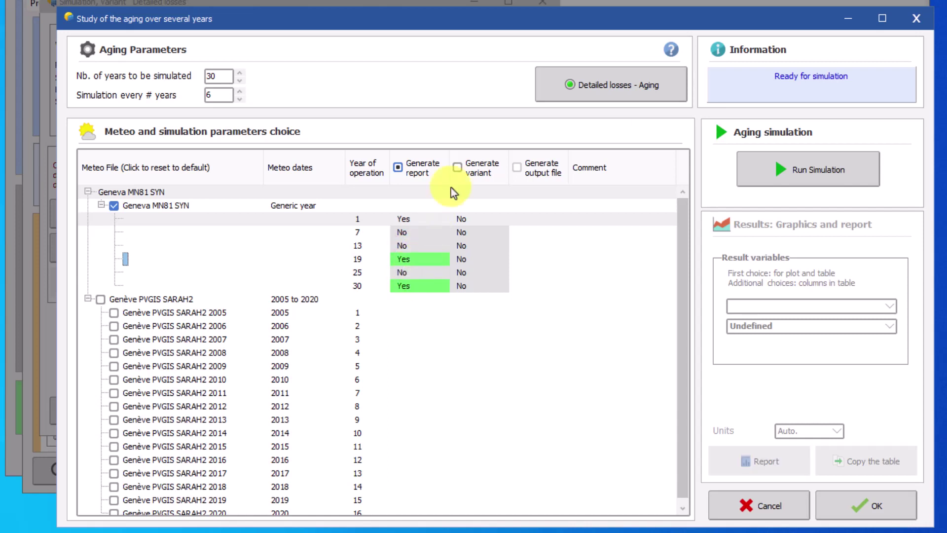
- Turn off variant generation for years 7–30 and the reports for years 19 and 30
{"action": "left_click", "coordinate": [460, 168]}
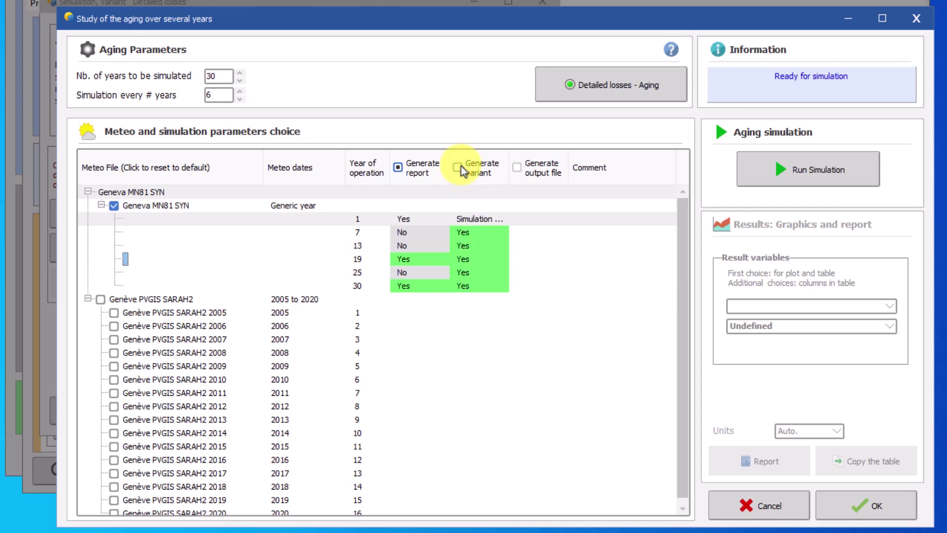
{"action": "left_click", "coordinate": [475, 235]}
{"action": "left_click", "coordinate": [478, 248]}
{"action": "left_click", "coordinate": [479, 269]}
{"action": "left_click", "coordinate": [476, 259]}
{"action": "left_click", "coordinate": [469, 283]}
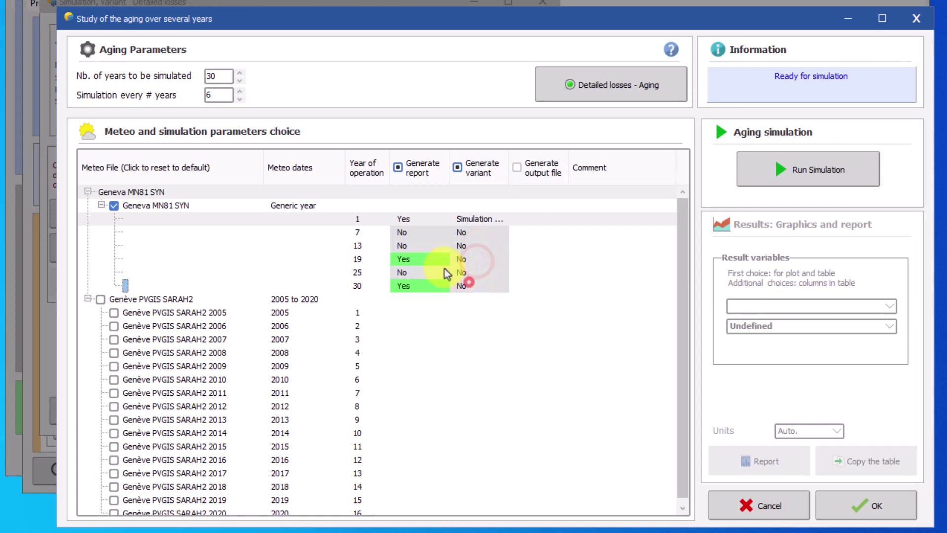
{"action": "left_click", "coordinate": [423, 255]}
{"action": "left_click", "coordinate": [425, 285]}
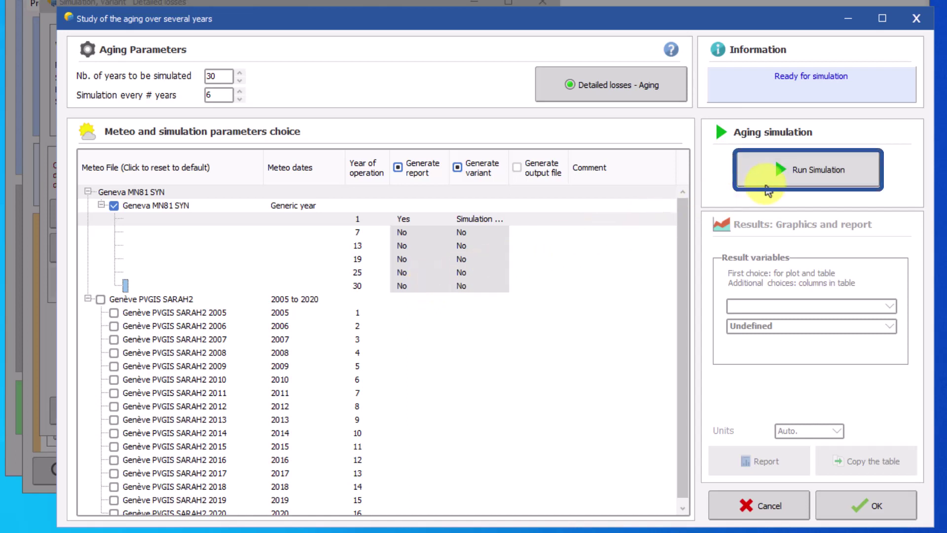
- Run the 30-year aging simulation, with useful energy falling from 10.28 to 8.45 MWh
{"action": "left_click", "coordinate": [813, 171]}
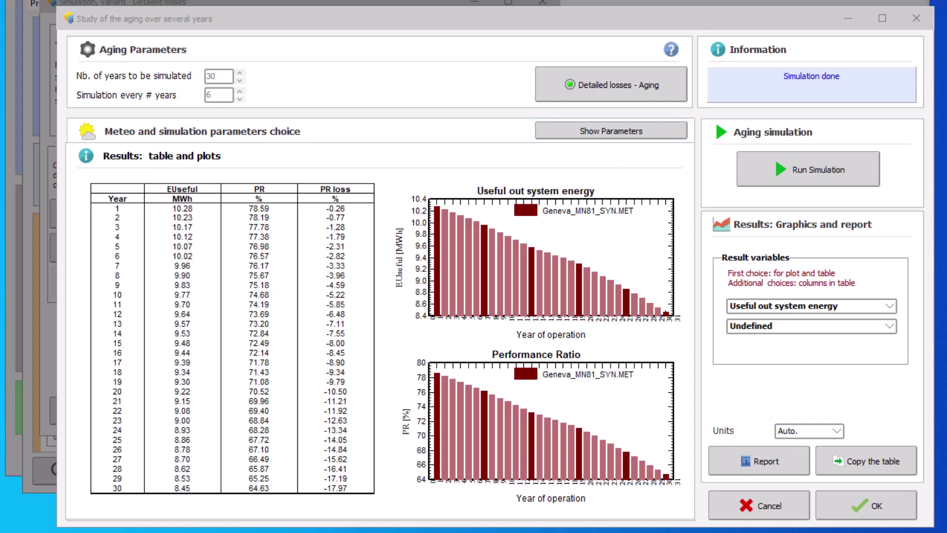
{"action": "left_click", "coordinate": [597, 23]}
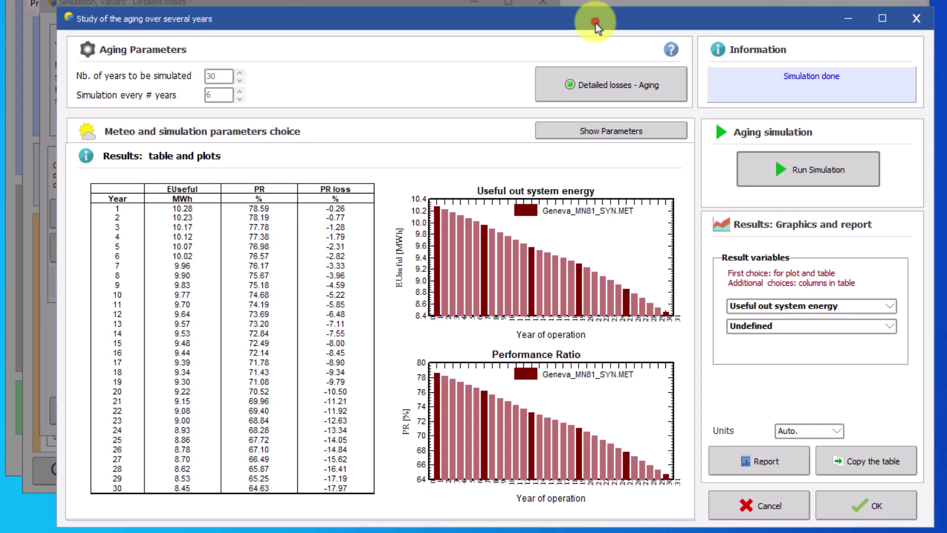
{"action": "left_click", "coordinate": [620, 132]}
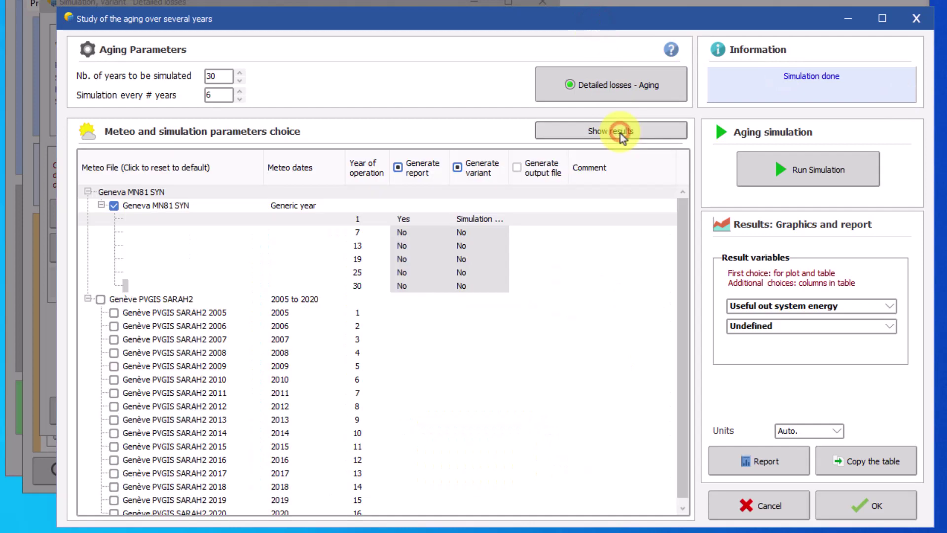
{"action": "left_click", "coordinate": [641, 133]}
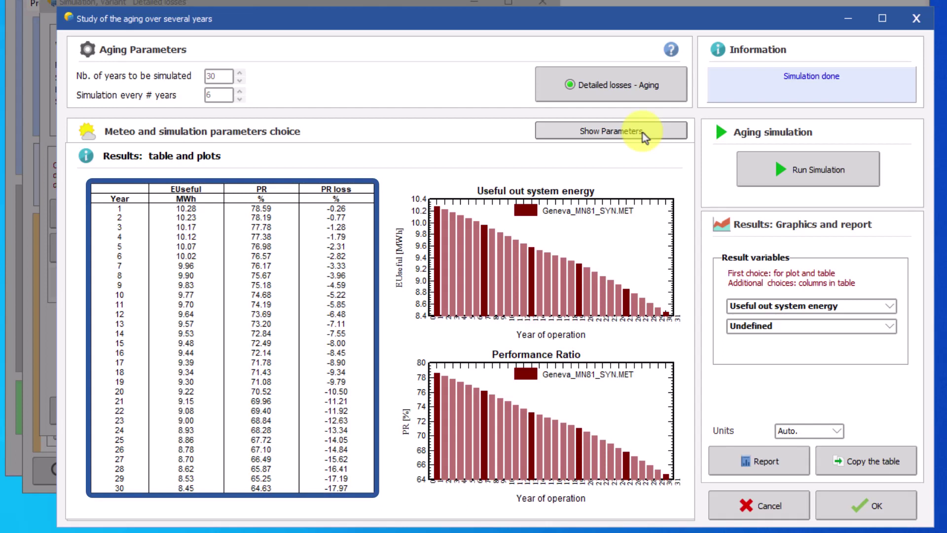
- Choose Useful out system energy as the second result variable in the table
{"action": "left_click", "coordinate": [894, 329]}
{"action": "left_click", "coordinate": [893, 349]}
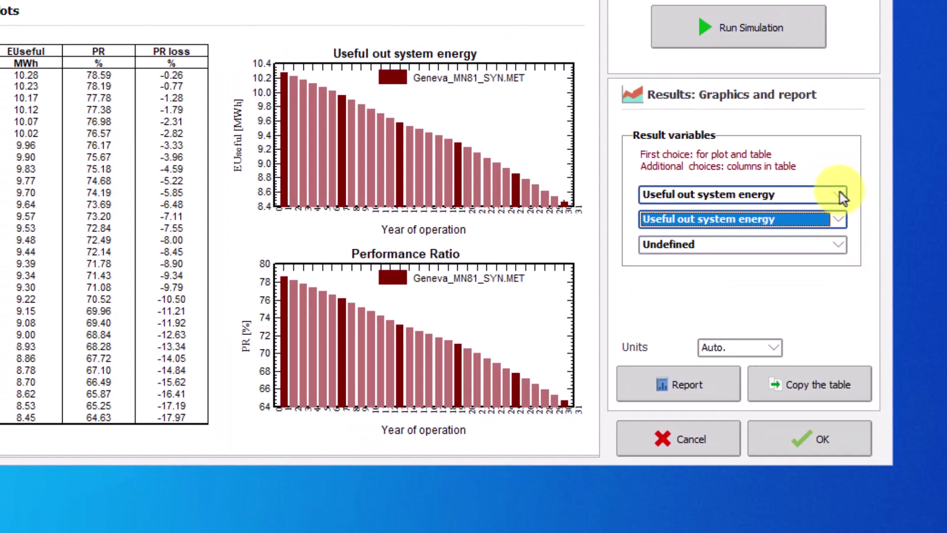
{"action": "left_click", "coordinate": [840, 193]}
{"action": "key", "text": "Down"}
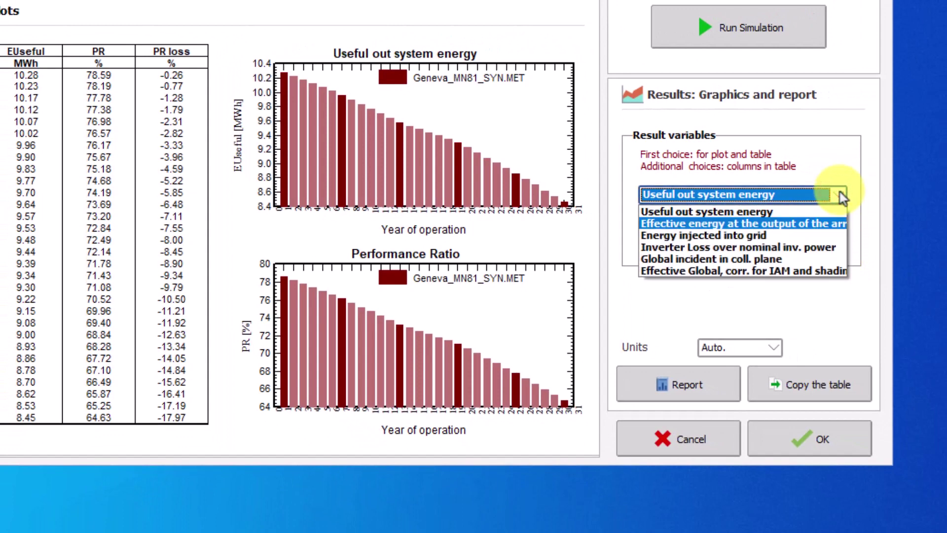
{"action": "left_click", "coordinate": [831, 226]}
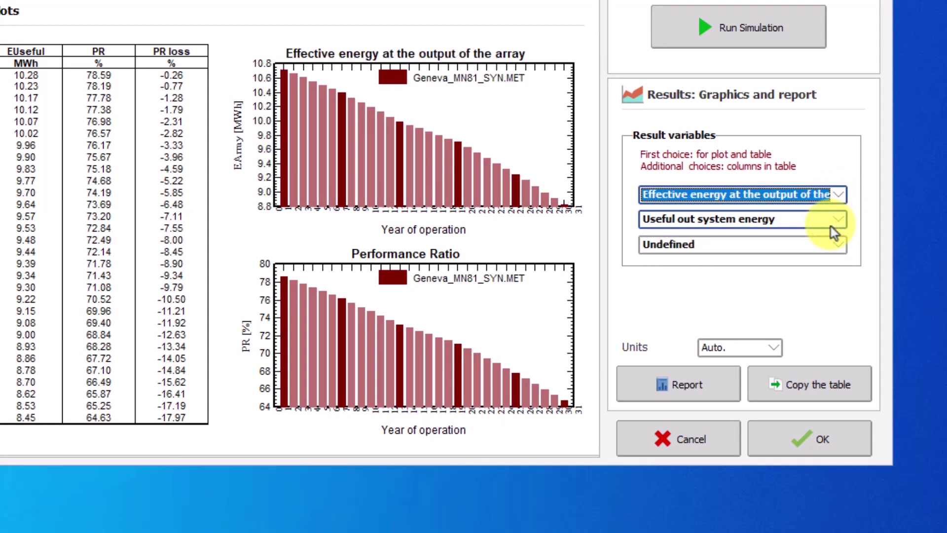
{"action": "left_click", "coordinate": [839, 192]}
{"action": "left_click", "coordinate": [819, 234]}
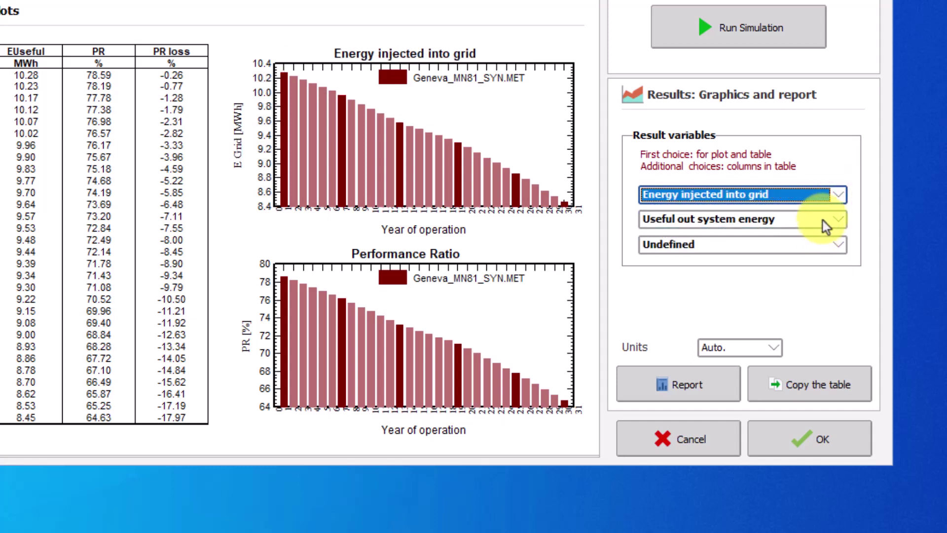
{"action": "left_click", "coordinate": [834, 194]}
{"action": "left_click", "coordinate": [818, 245]}
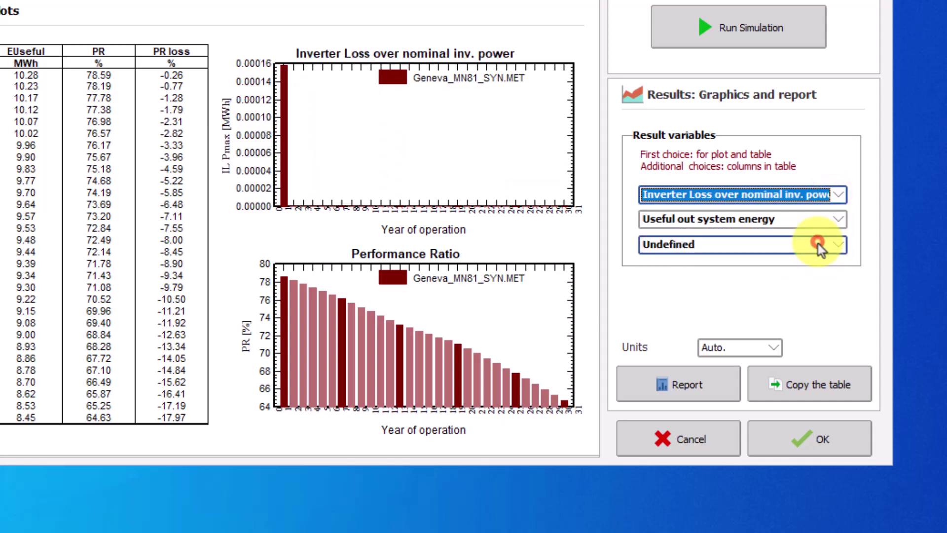
{"action": "left_click", "coordinate": [837, 201]}
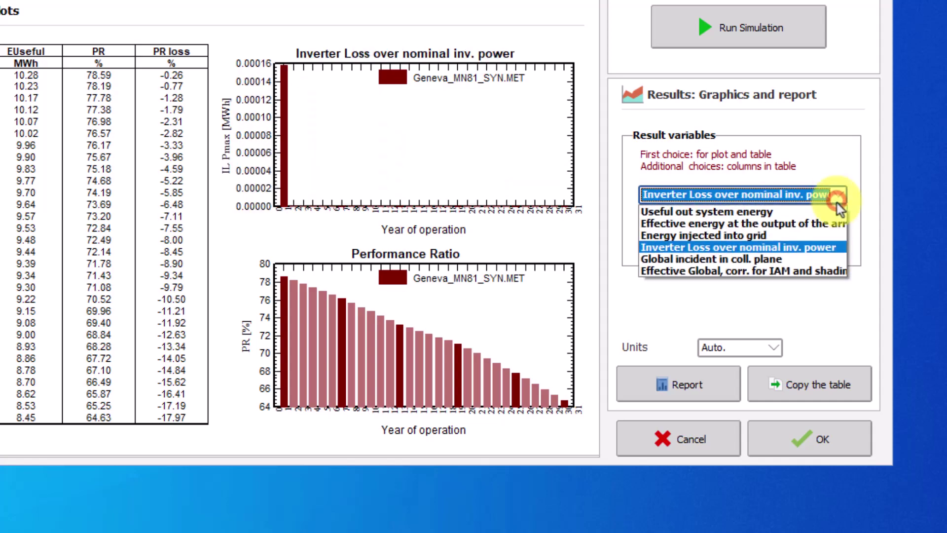
{"action": "left_click", "coordinate": [832, 218]}
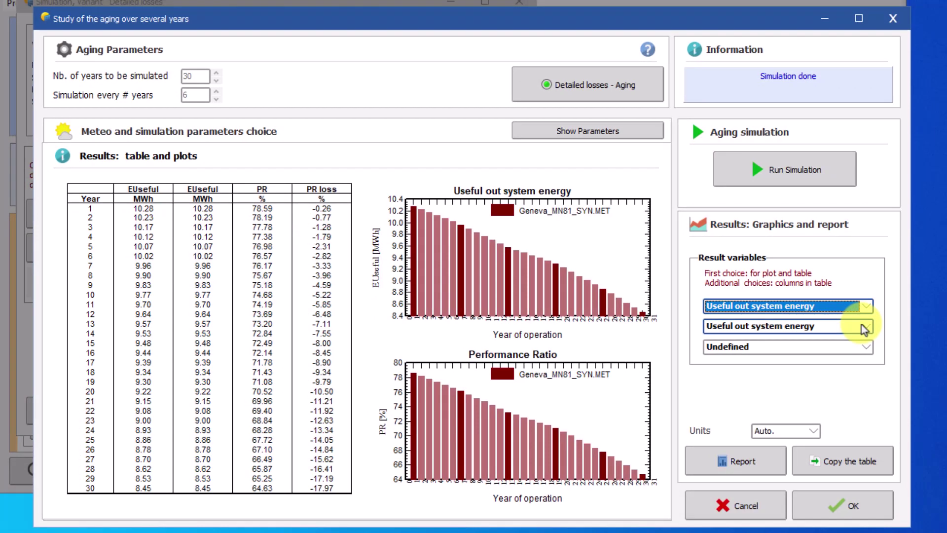
- Add the Genève PVGIS SARAH2 2005–2020 meteo series and rerun the aging simulation
{"action": "left_click", "coordinate": [605, 132]}
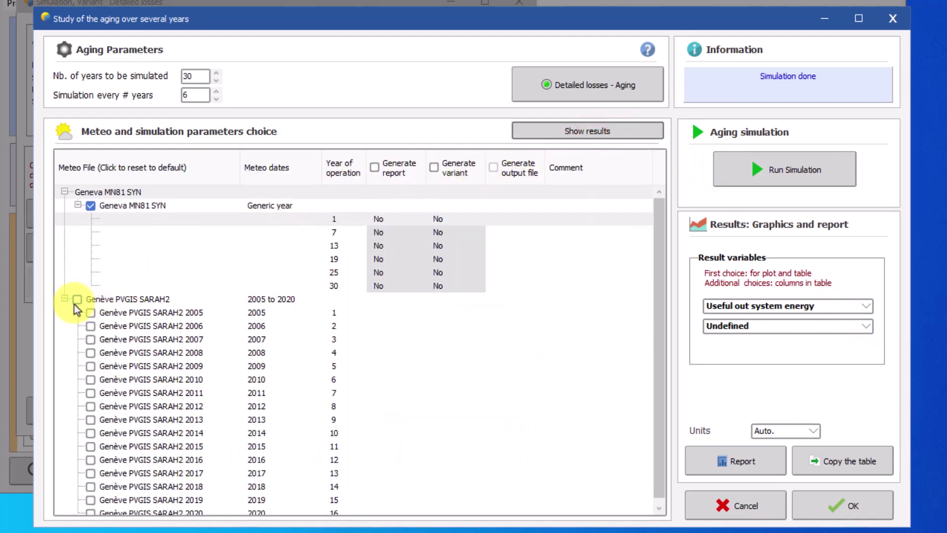
{"action": "left_click", "coordinate": [74, 302]}
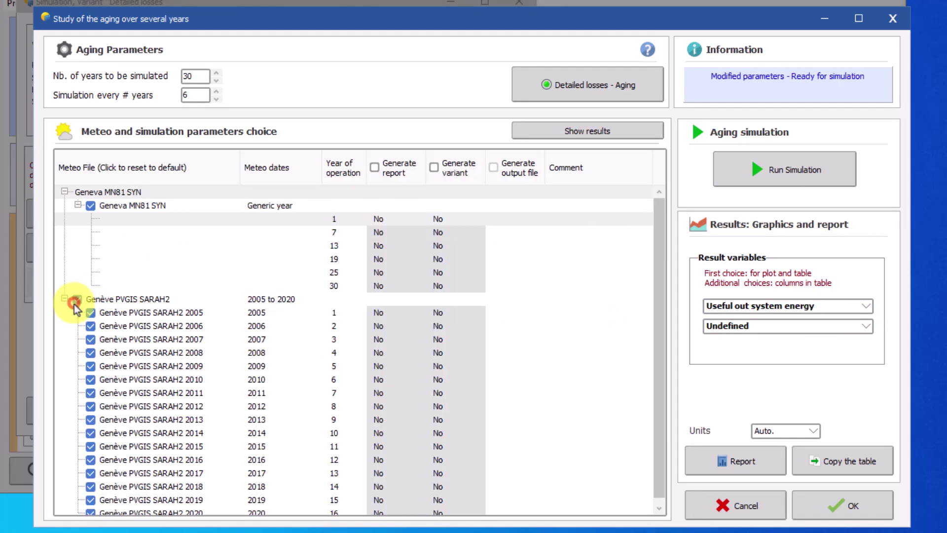
{"action": "left_click", "coordinate": [770, 170]}
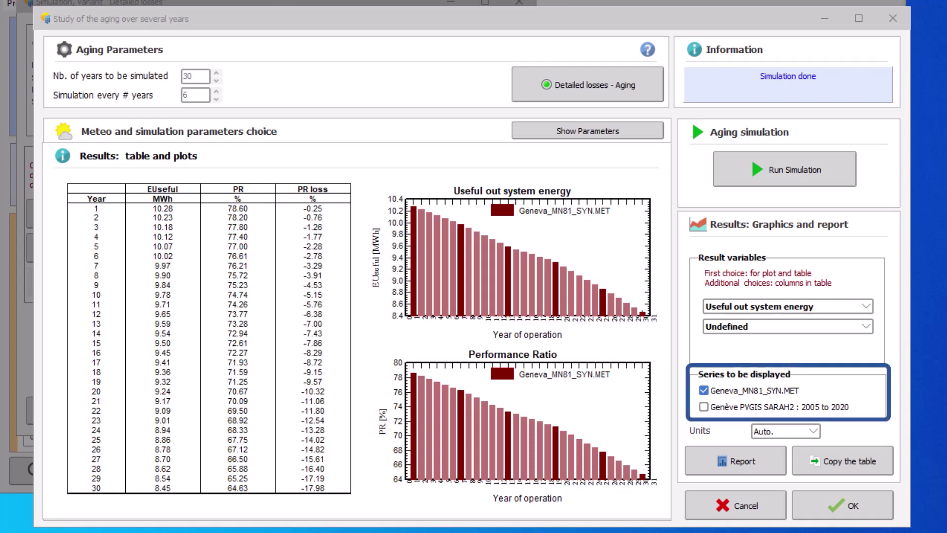
- Display the Genève PVGIS SARAH2 series in both charts and generate the simulation report
{"action": "left_click", "coordinate": [714, 17]}
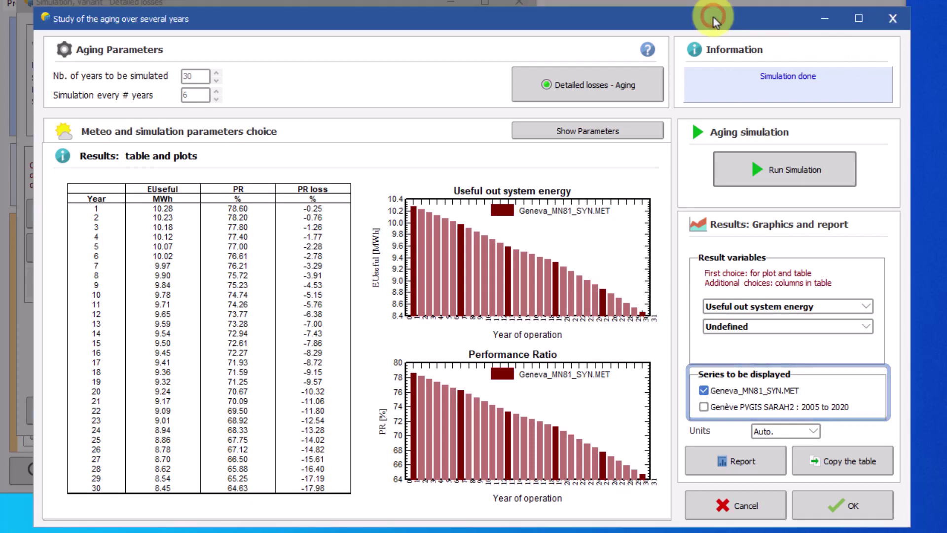
{"action": "left_click", "coordinate": [703, 407]}
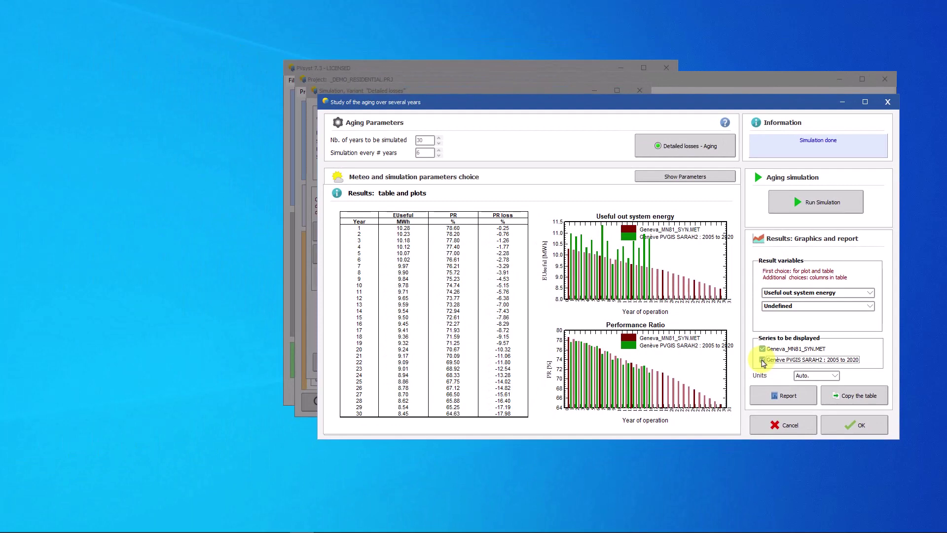
{"action": "left_click", "coordinate": [763, 360]}
{"action": "left_click", "coordinate": [790, 396]}
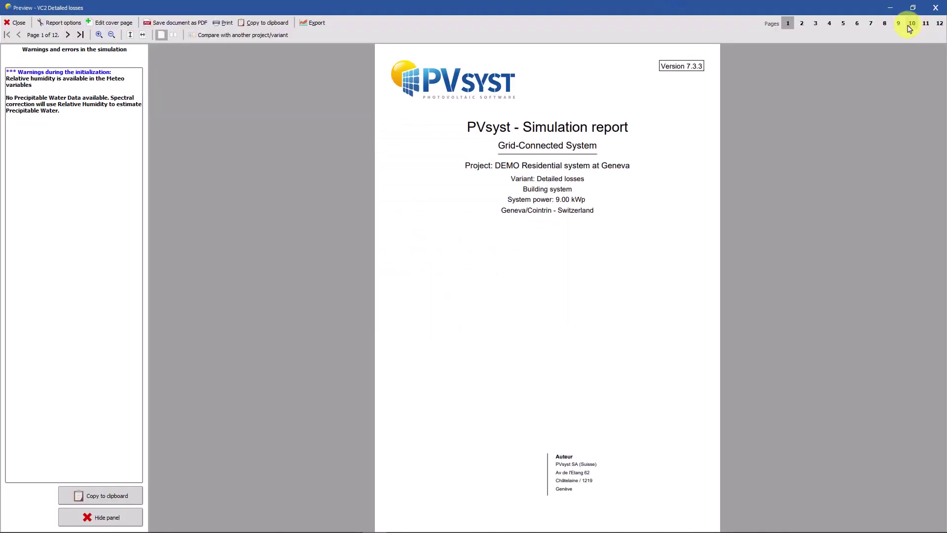
- Review the aging chart and table pages 10 and 11, then close the report preview
{"action": "left_click", "coordinate": [908, 27]}
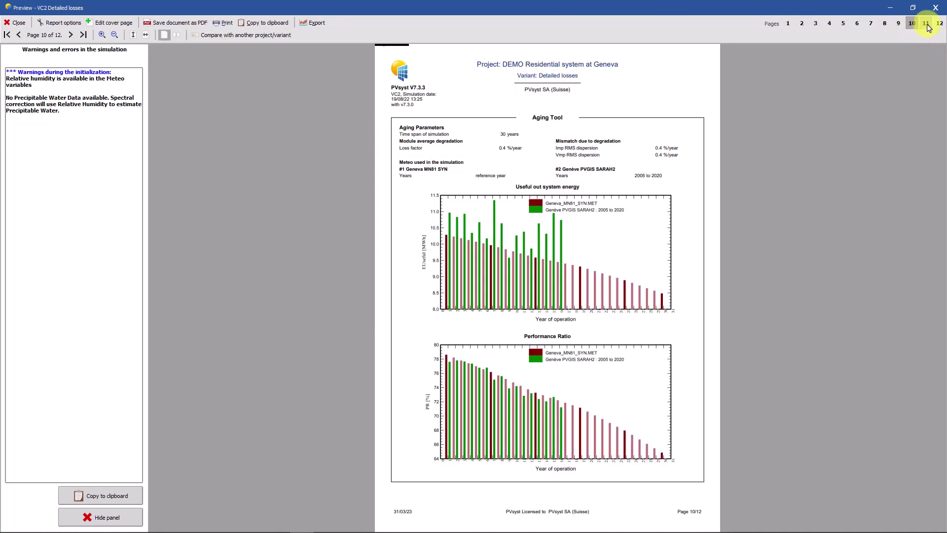
{"action": "left_click", "coordinate": [927, 26]}
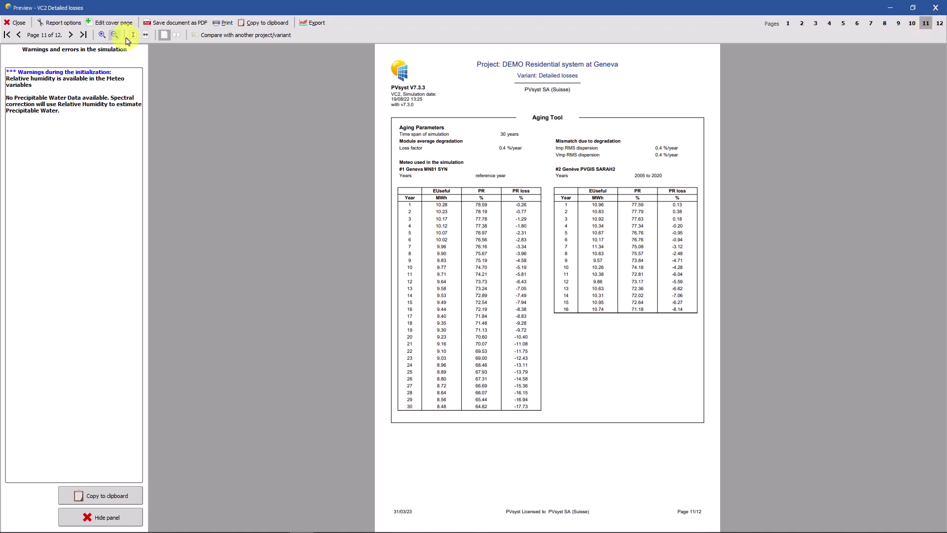
{"action": "left_click", "coordinate": [63, 22]}
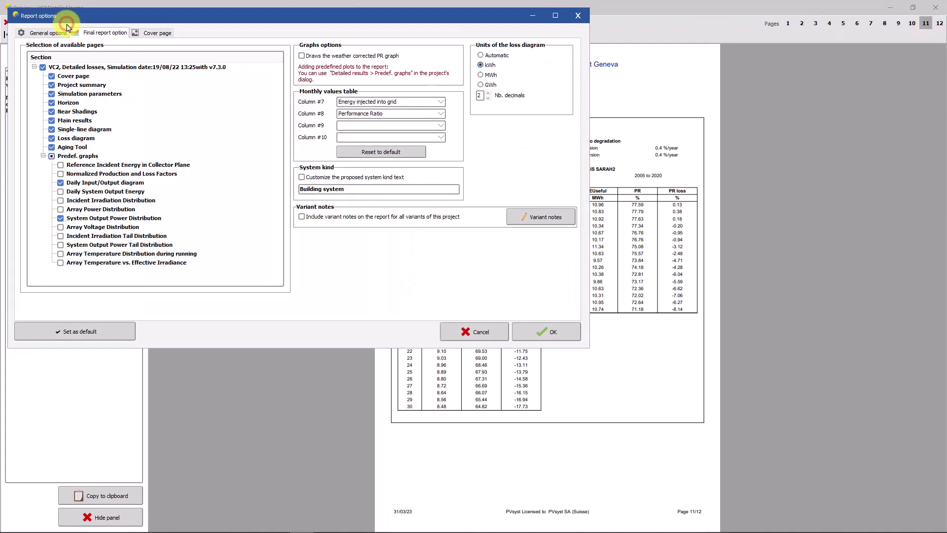
{"action": "left_click", "coordinate": [51, 147]}
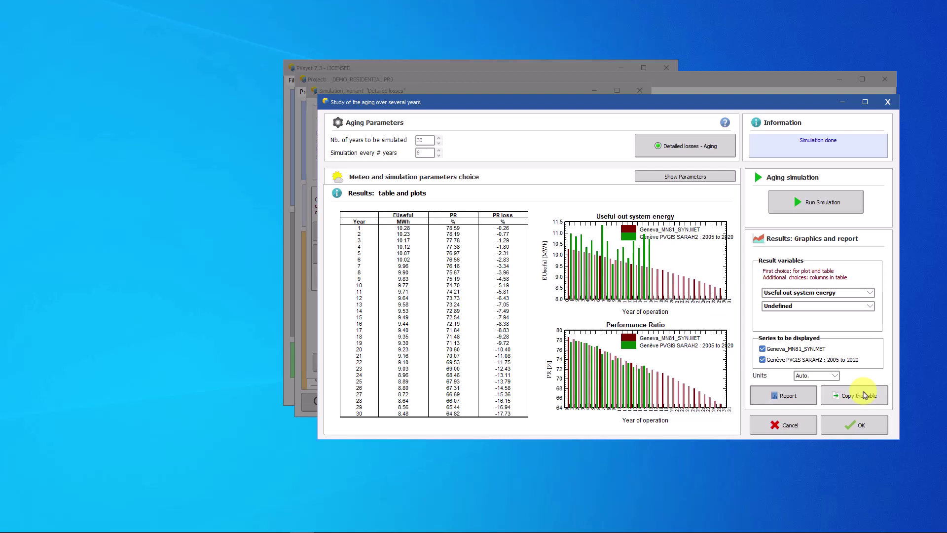
- Copy the aging results table to the clipboard for Excel and dismiss the confirmation
{"action": "left_click", "coordinate": [865, 395]}
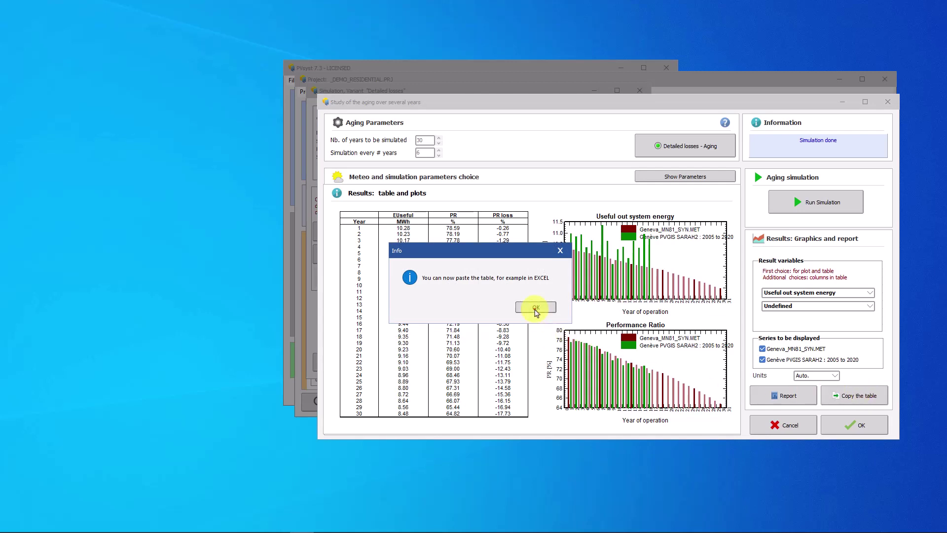
{"action": "left_click", "coordinate": [535, 308]}
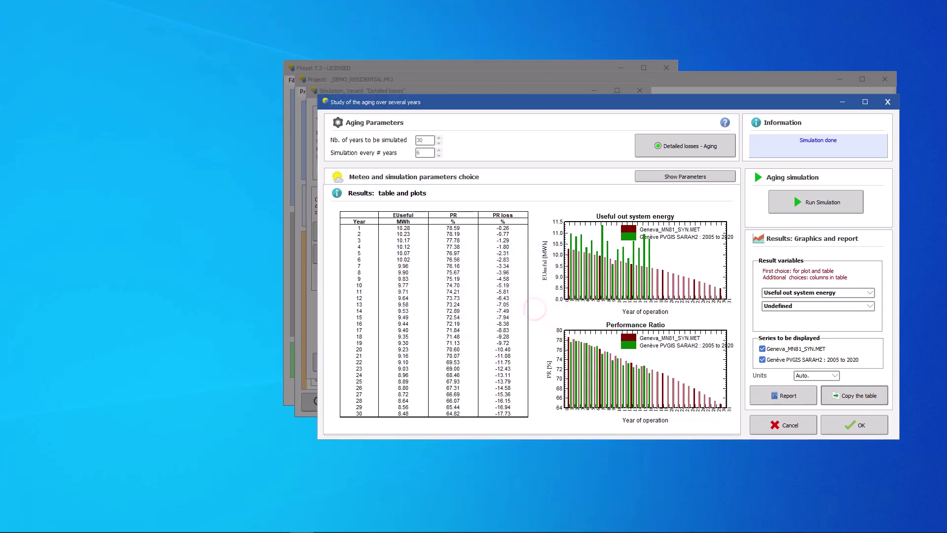